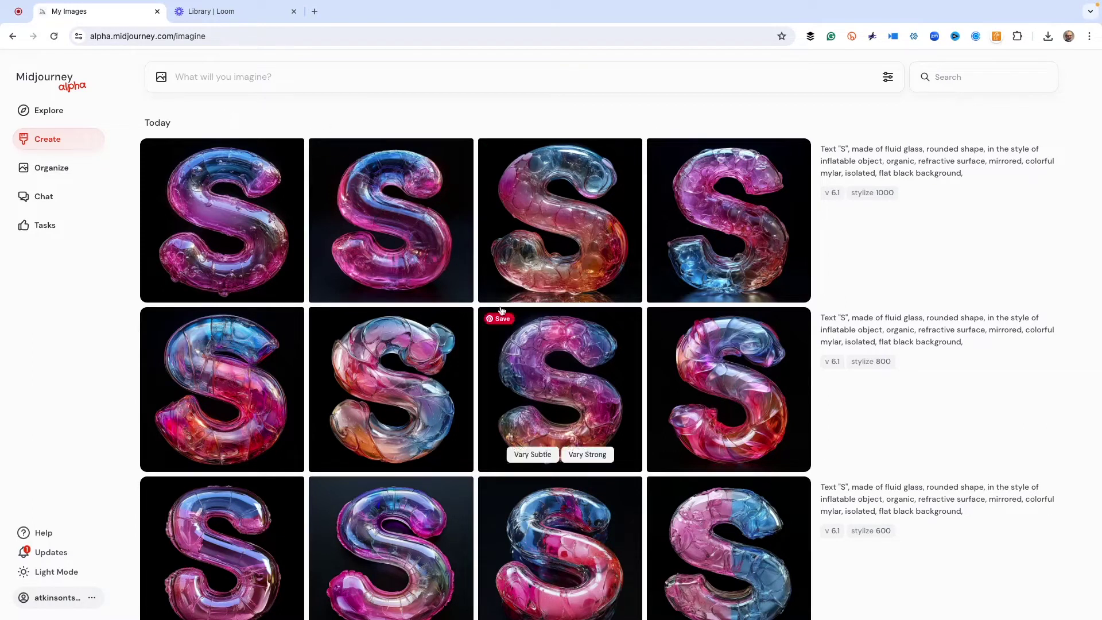
# - Review the generated S letter grids, previewing one candidate before returning to the feed
pyautogui.scroll(-8, 533, 367)
pyautogui.scroll(1, 408, 315)
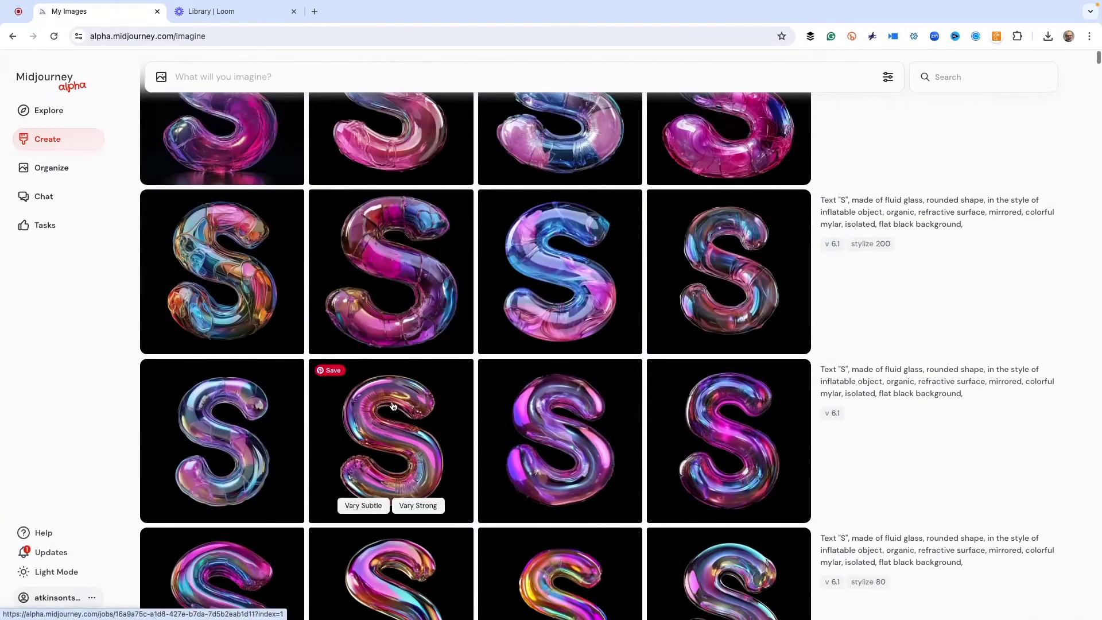
pyautogui.click(395, 407)
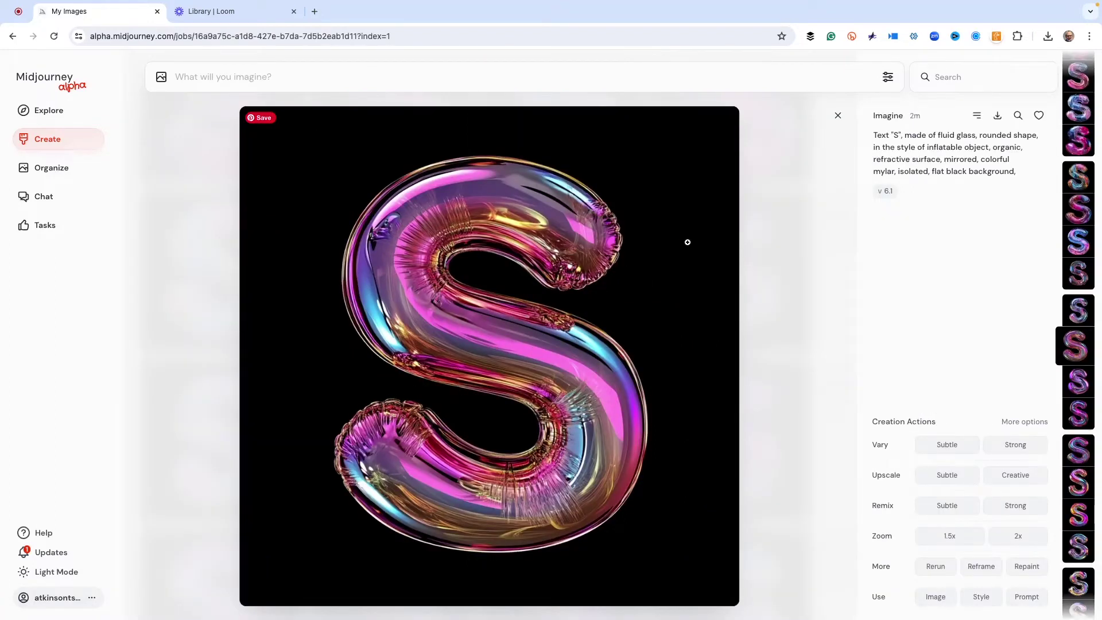
pyautogui.click(795, 192)
pyautogui.scroll(5, 565, 265)
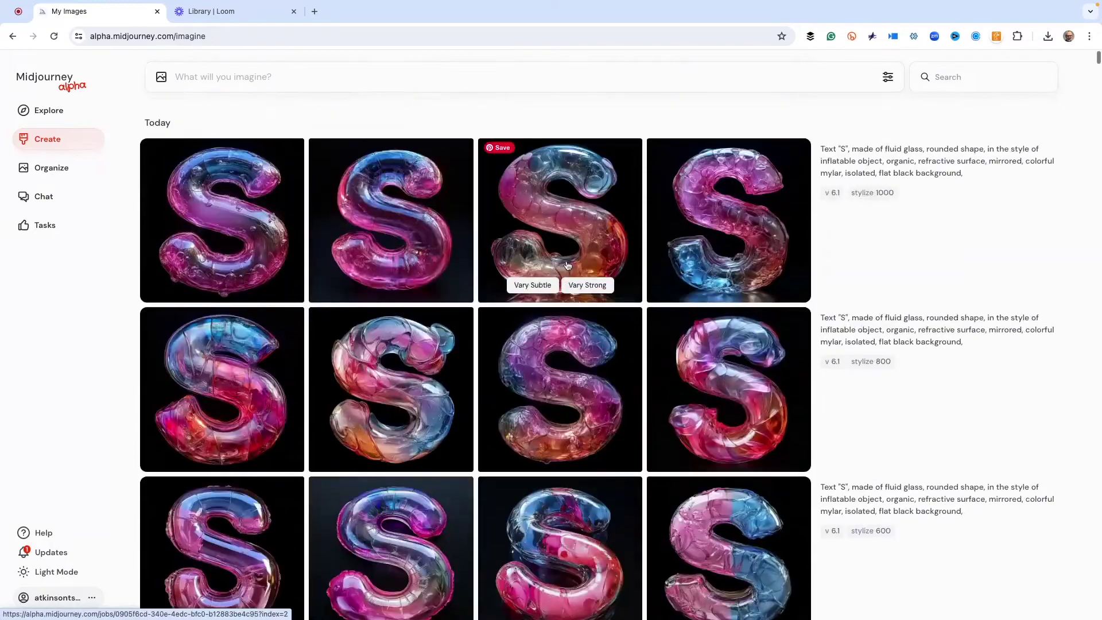
pyautogui.scroll(-8, 567, 265)
pyautogui.scroll(-10, 567, 265)
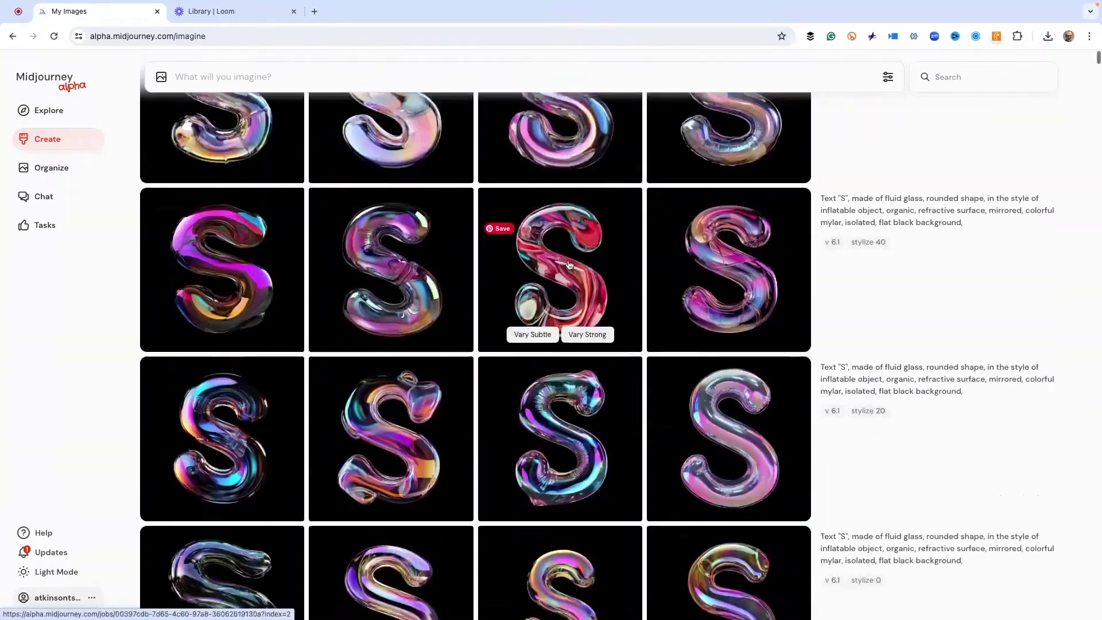
pyautogui.scroll(8, 570, 264)
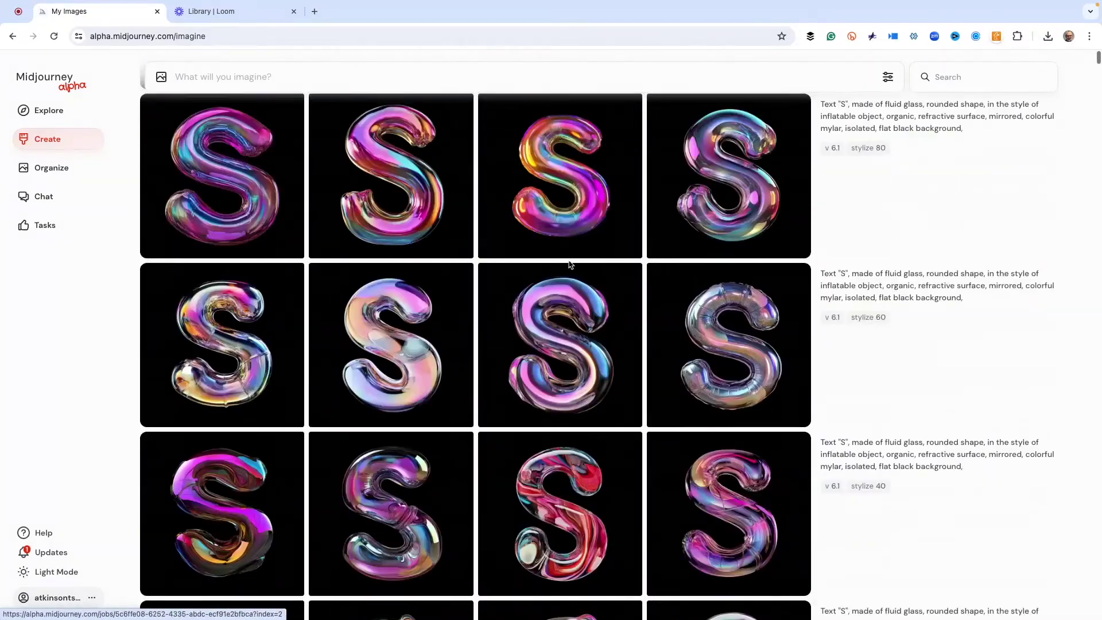
pyautogui.scroll(2, 570, 264)
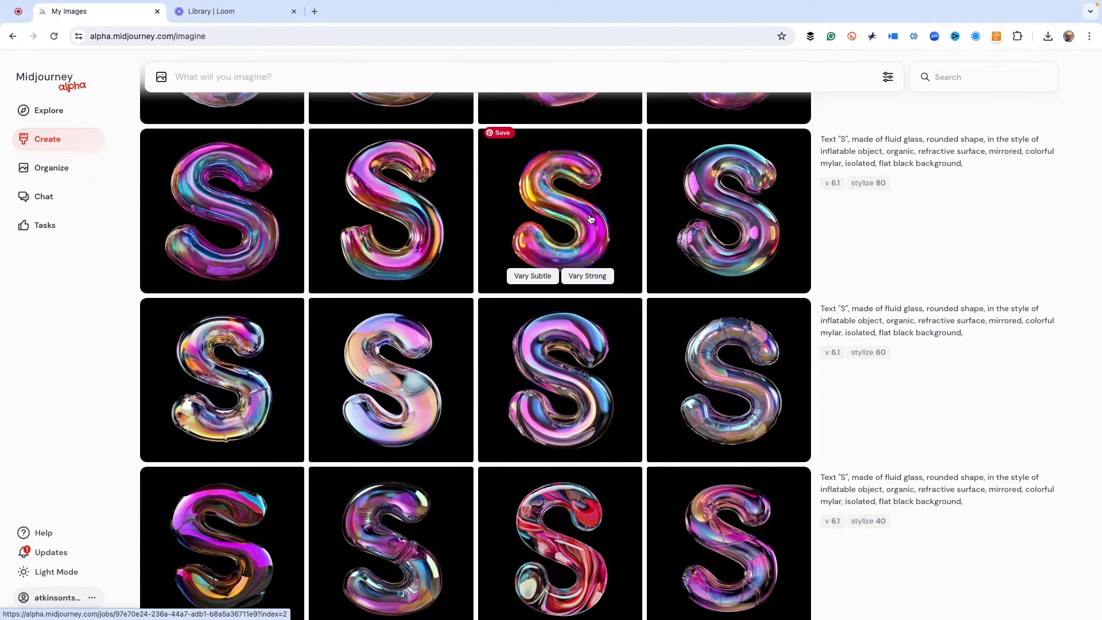
pyautogui.scroll(-7, 591, 218)
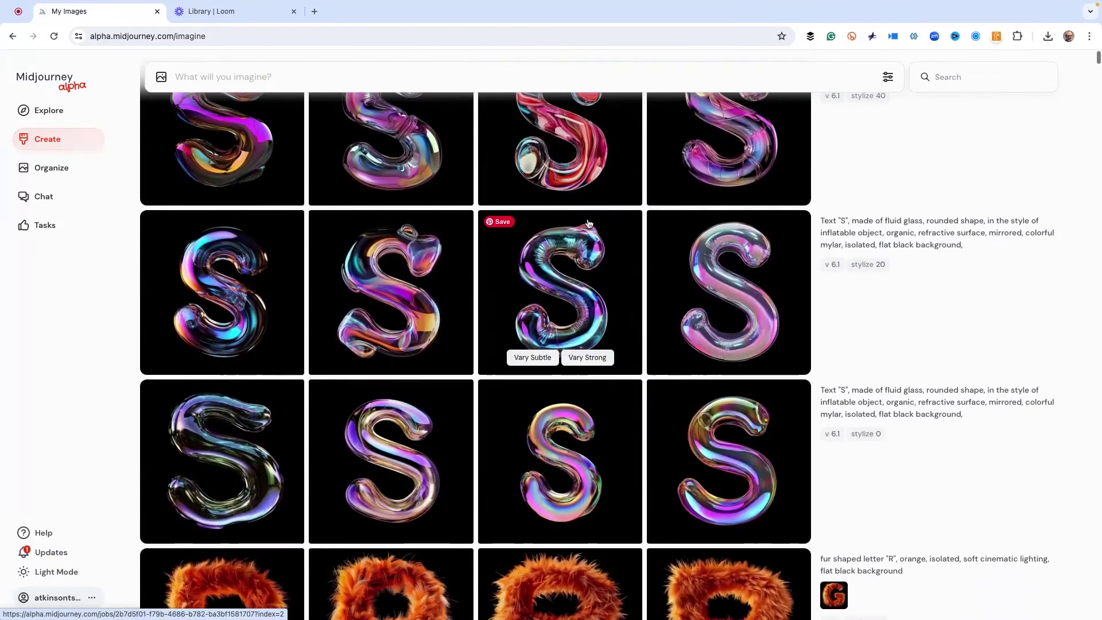
pyautogui.scroll(1, 887, 340)
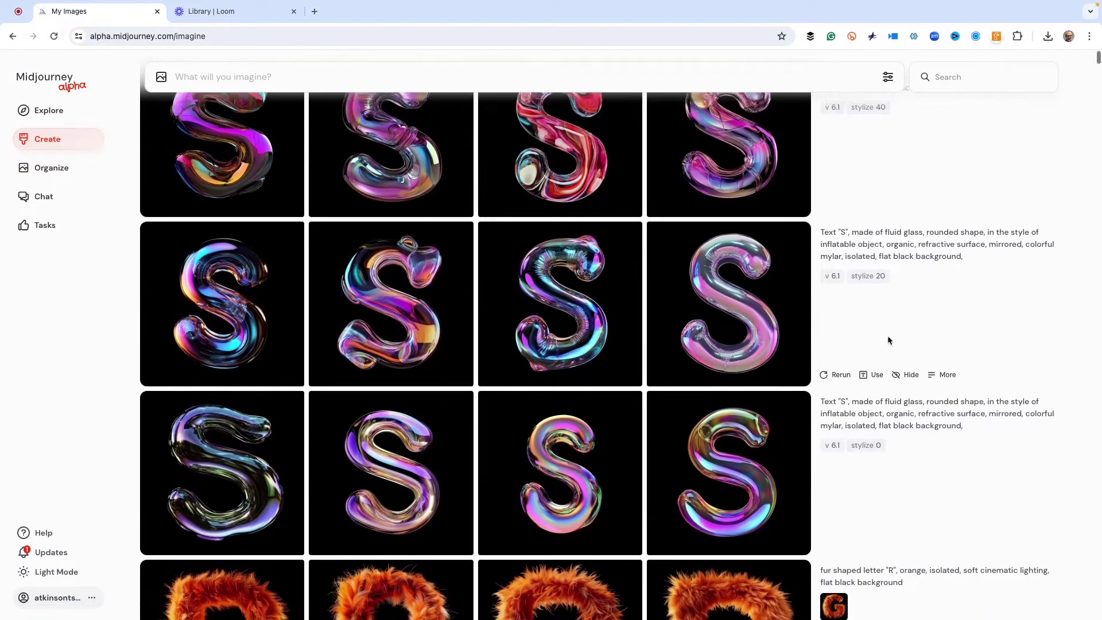
pyautogui.scroll(5, 887, 340)
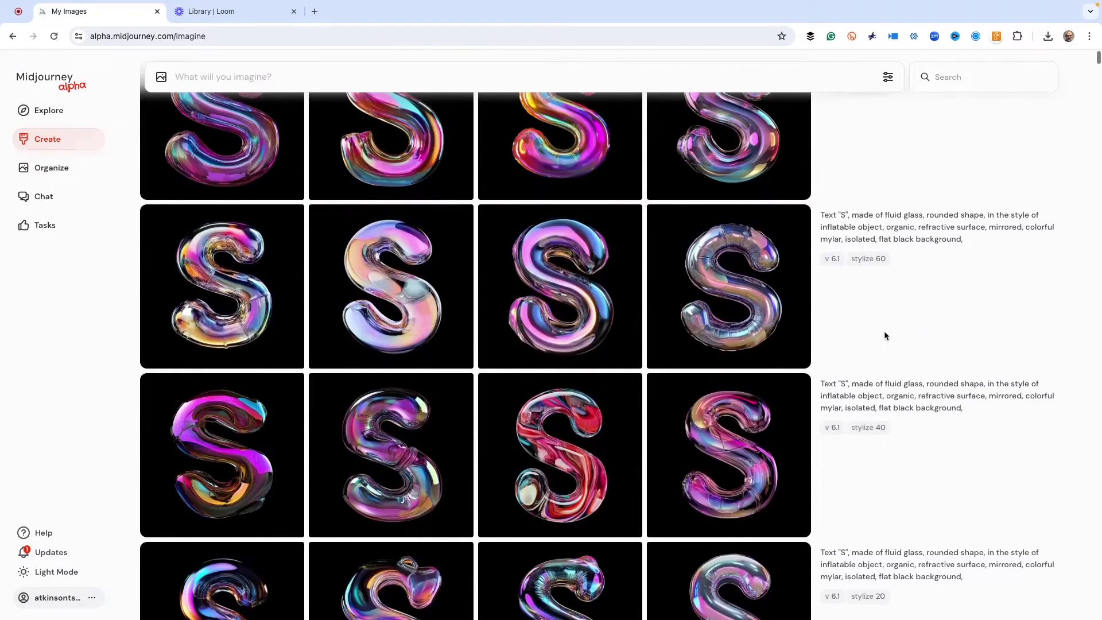
pyautogui.scroll(6, 883, 335)
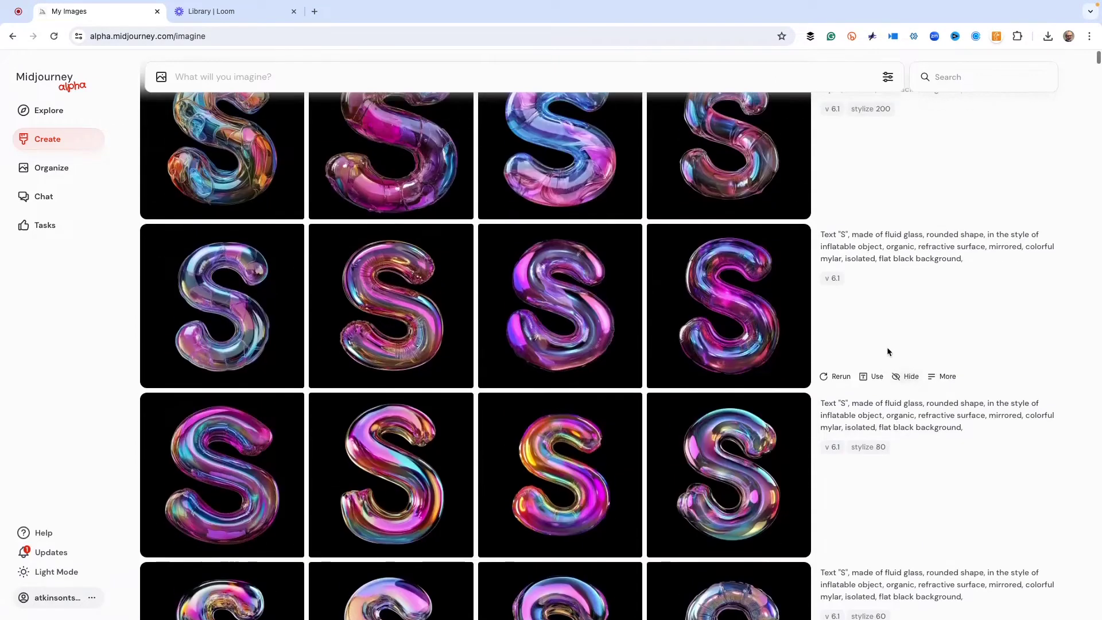
pyautogui.scroll(5, 887, 352)
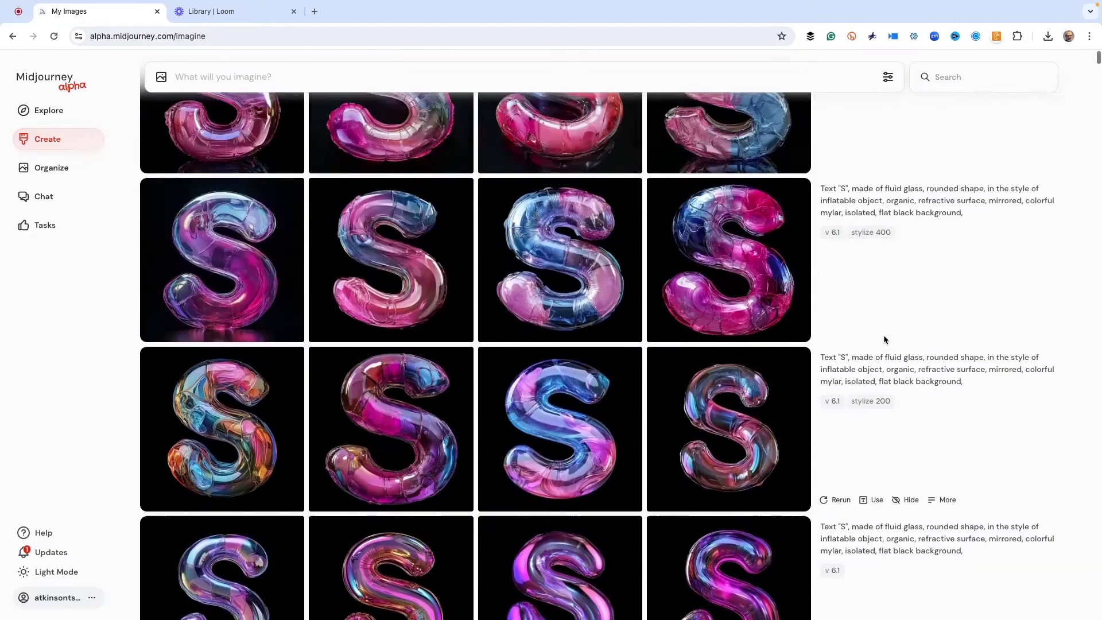
pyautogui.scroll(7, 883, 338)
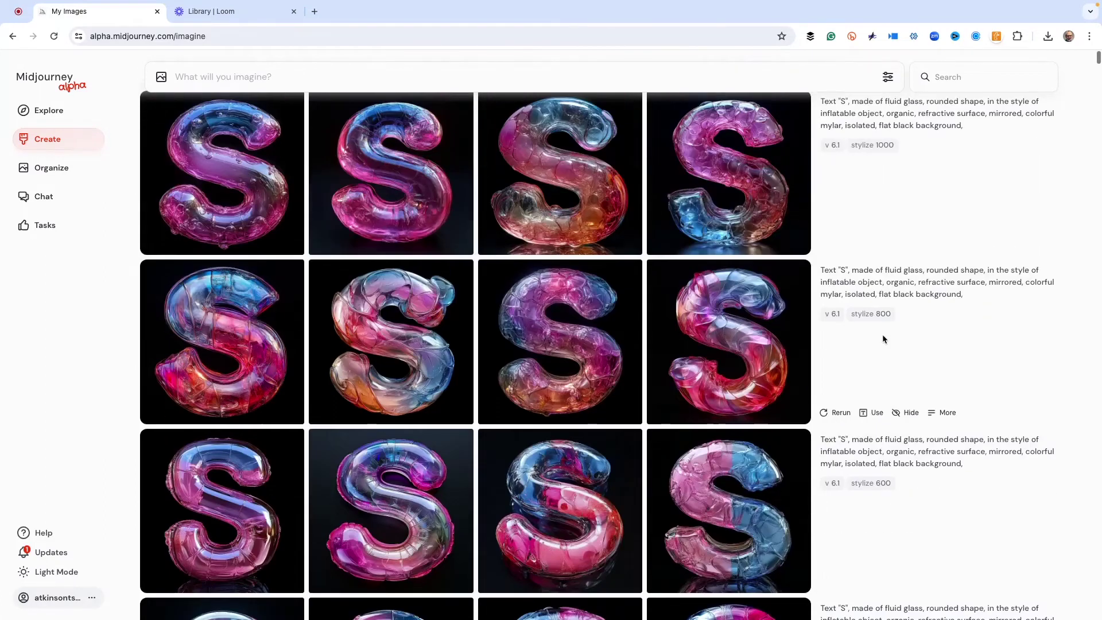
pyautogui.scroll(1, 884, 338)
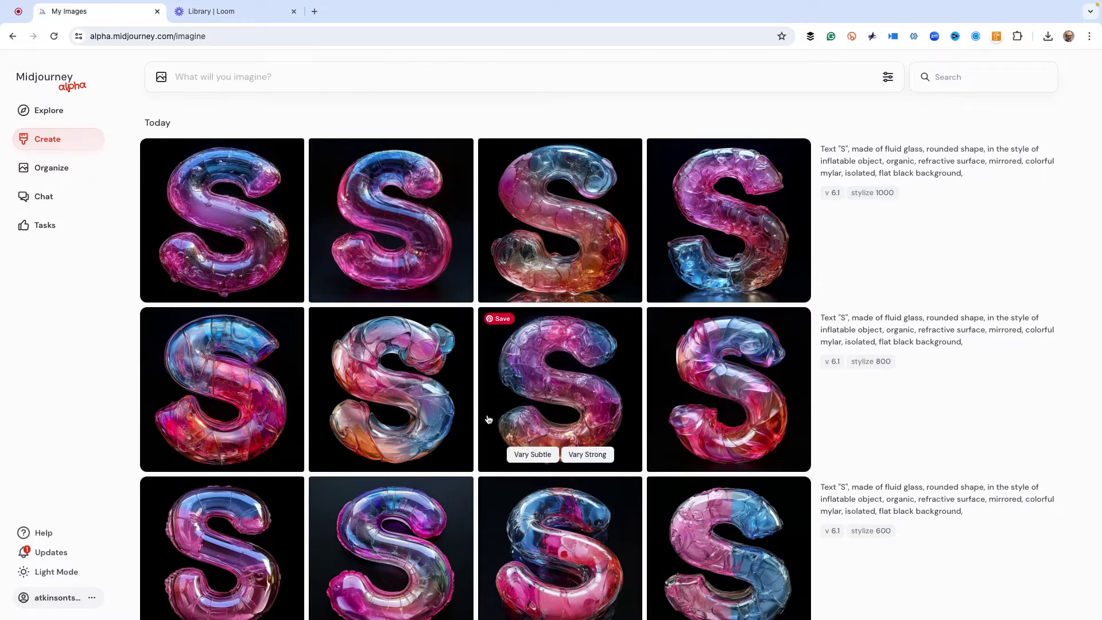
# - Open the iridescent mylar-balloon S image and queue a Subtle upscale of it
pyautogui.scroll(-4, 390, 373)
pyautogui.scroll(-10, 390, 373)
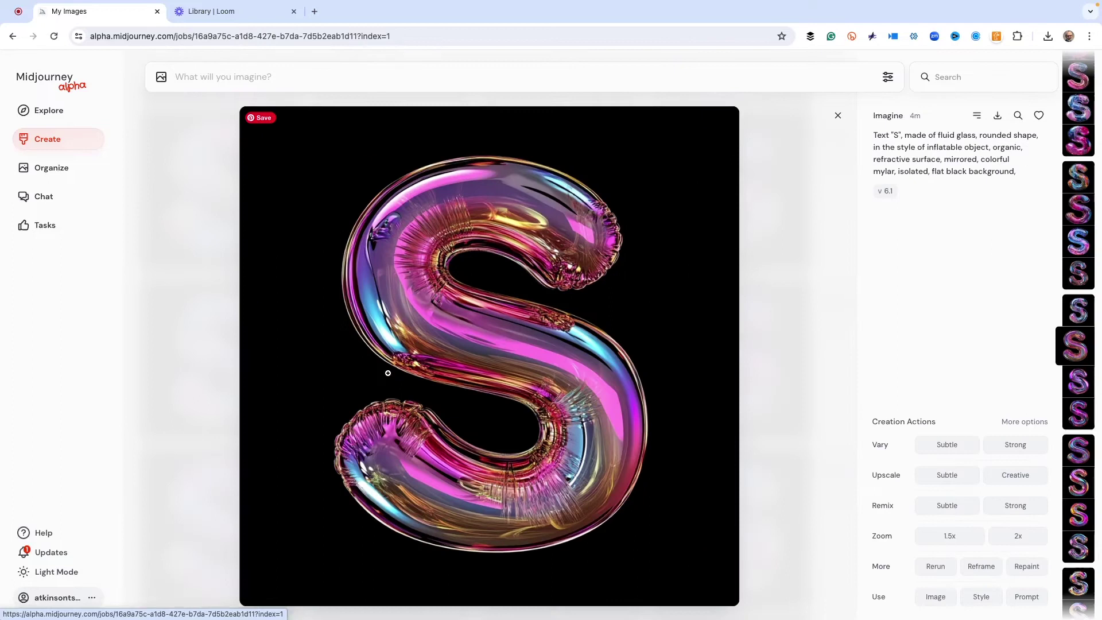
pyautogui.click(389, 377)
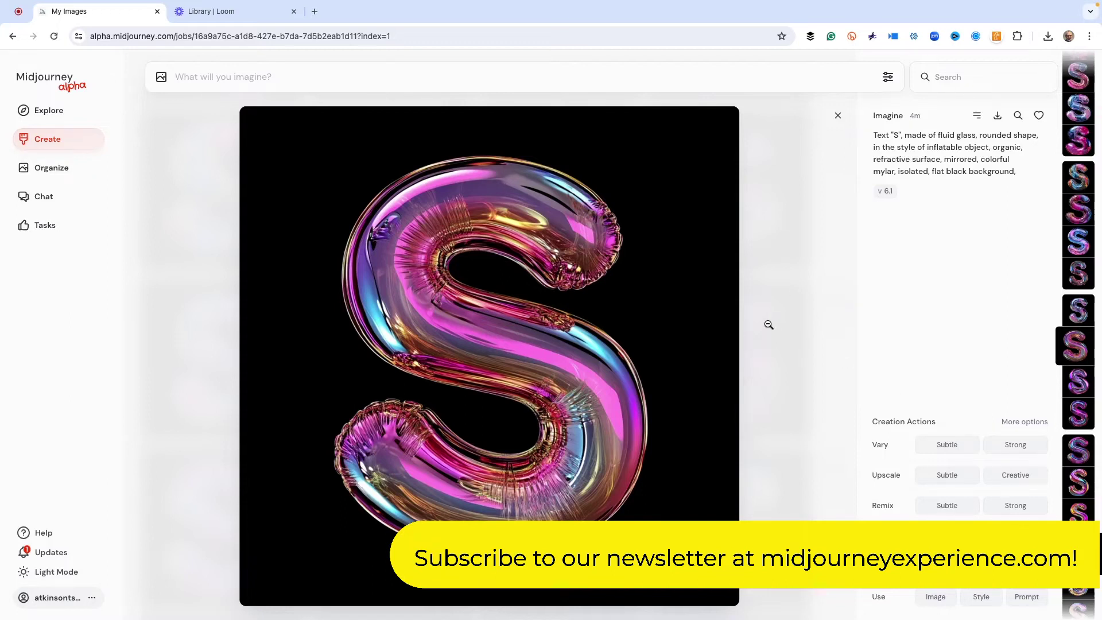
pyautogui.click(935, 473)
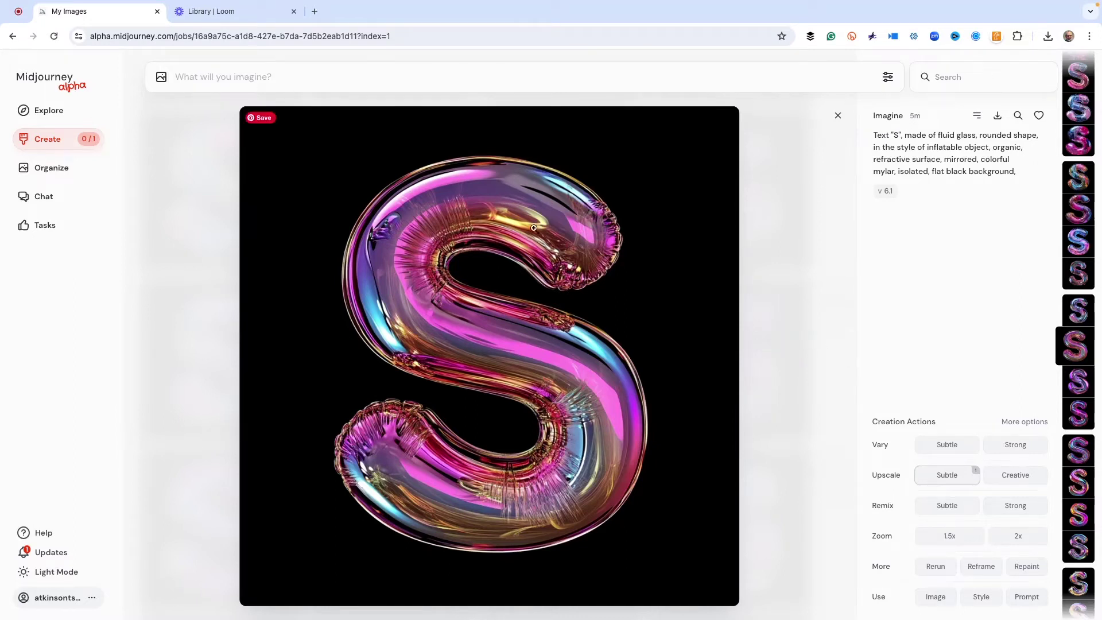
# - Reuse the S image's prompt and replace the "S" with {"A", "L", "E"}
pyautogui.click(1027, 596)
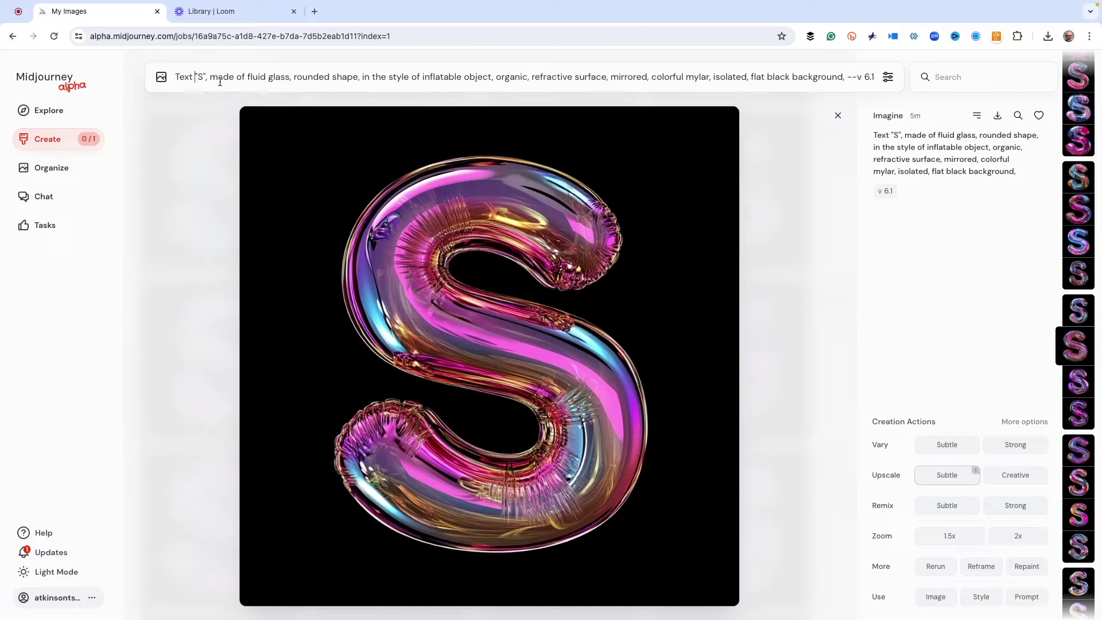
pyautogui.write('{')
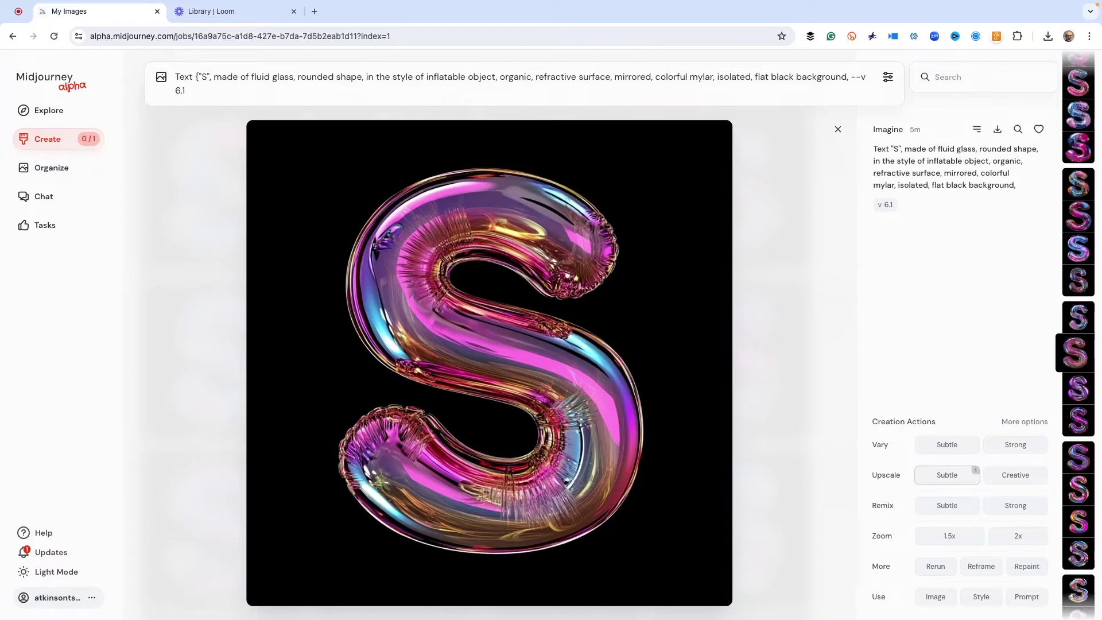
pyautogui.doubleClick(206, 76)
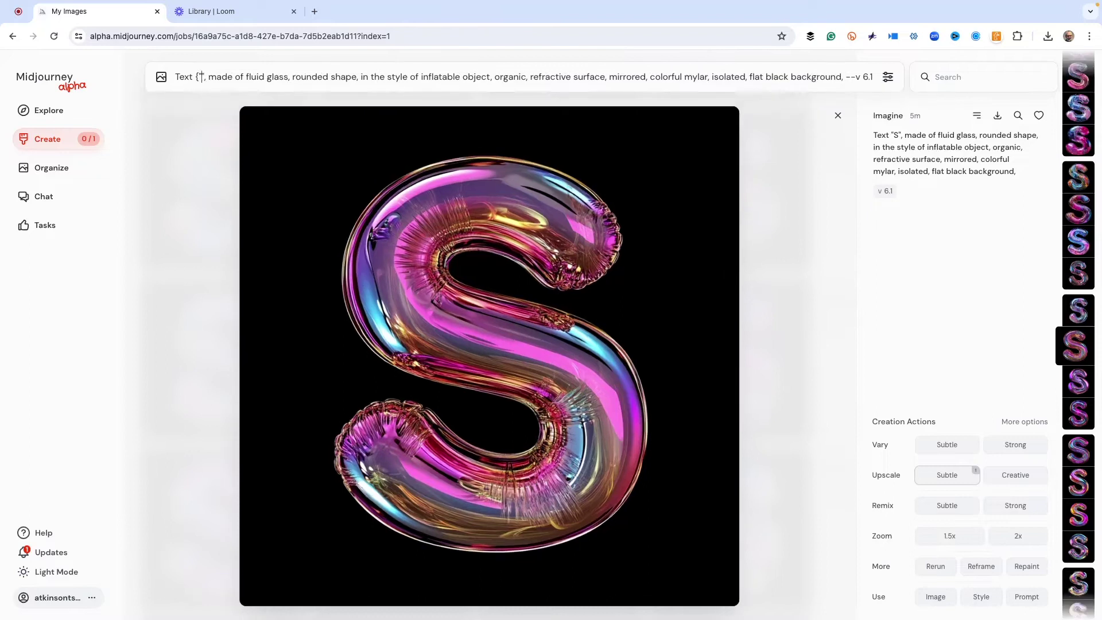
pyautogui.write('A')
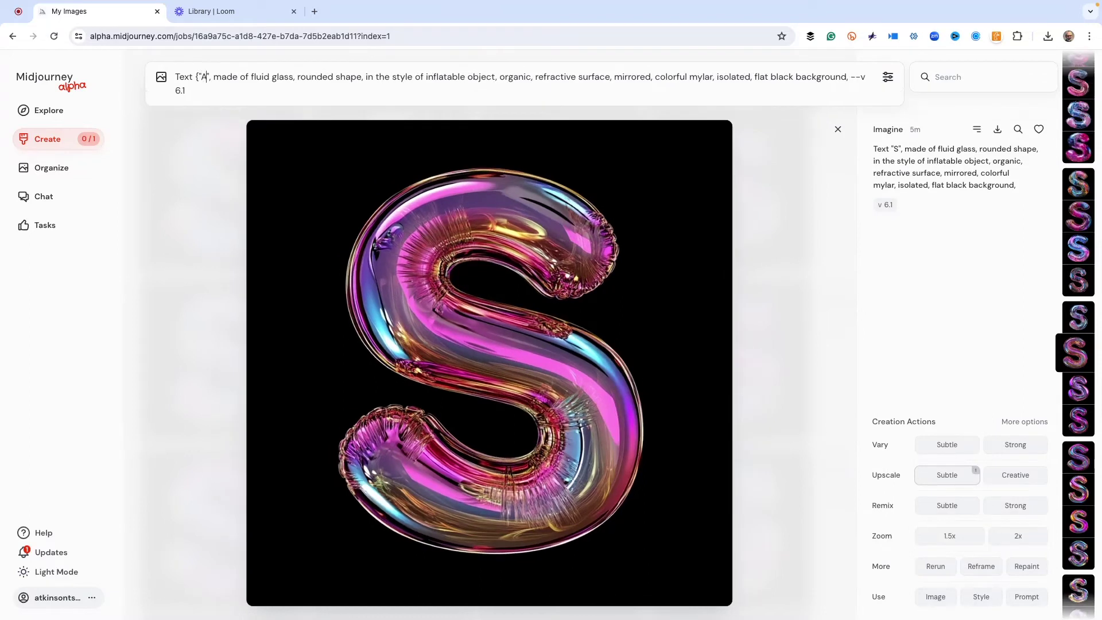
pyautogui.click(213, 76)
pyautogui.write('", ":')
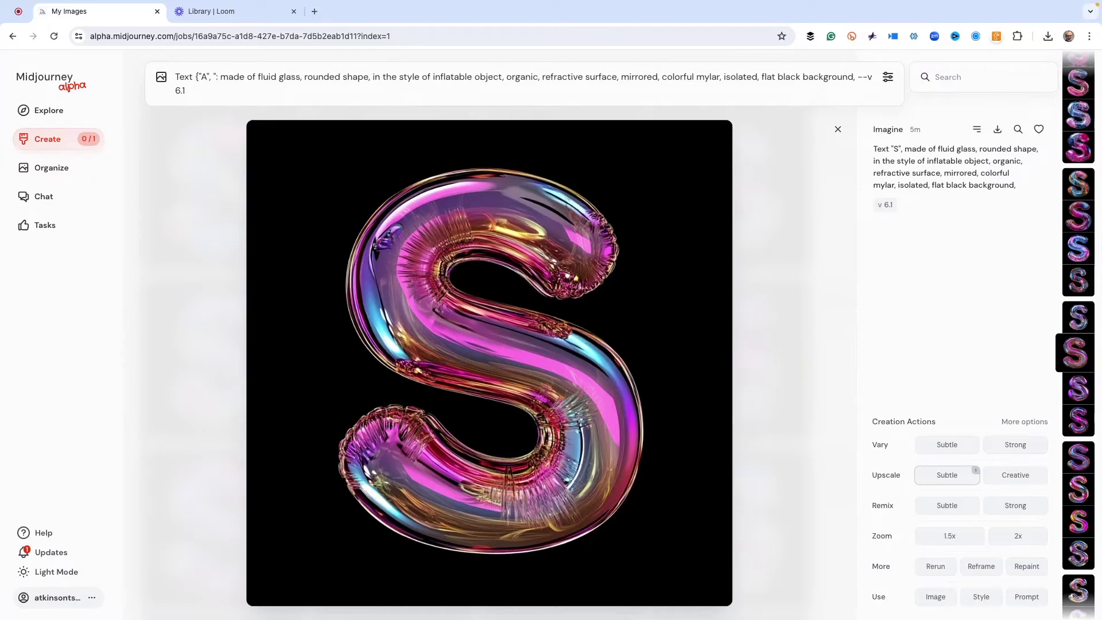
pyautogui.press('BackSpace')
pyautogui.write('L"')
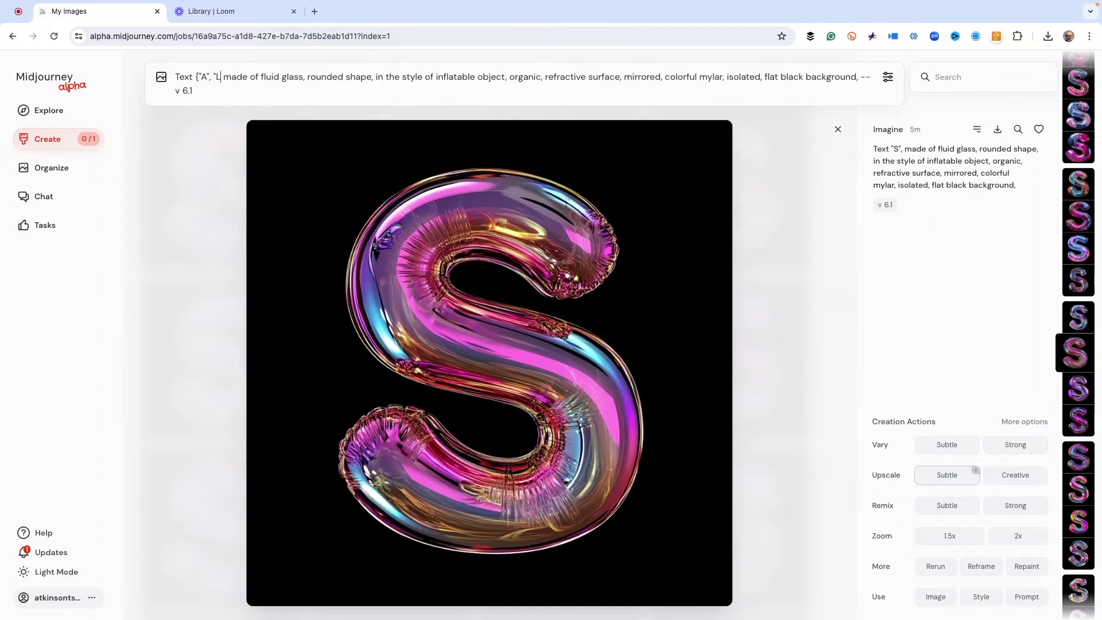
pyautogui.write(',')
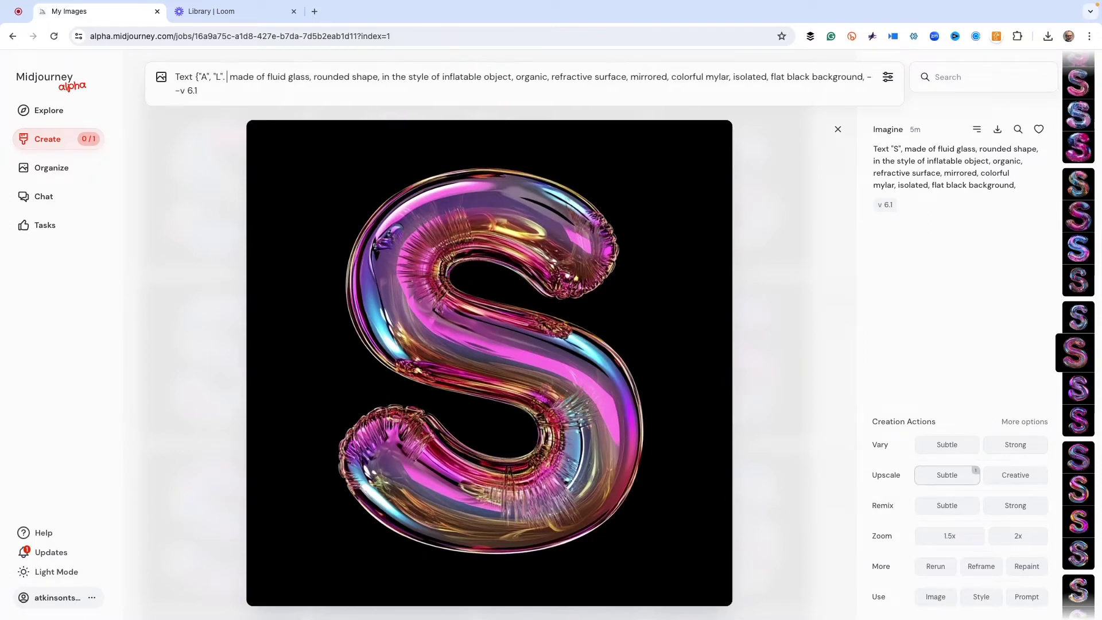
pyautogui.write(' "')
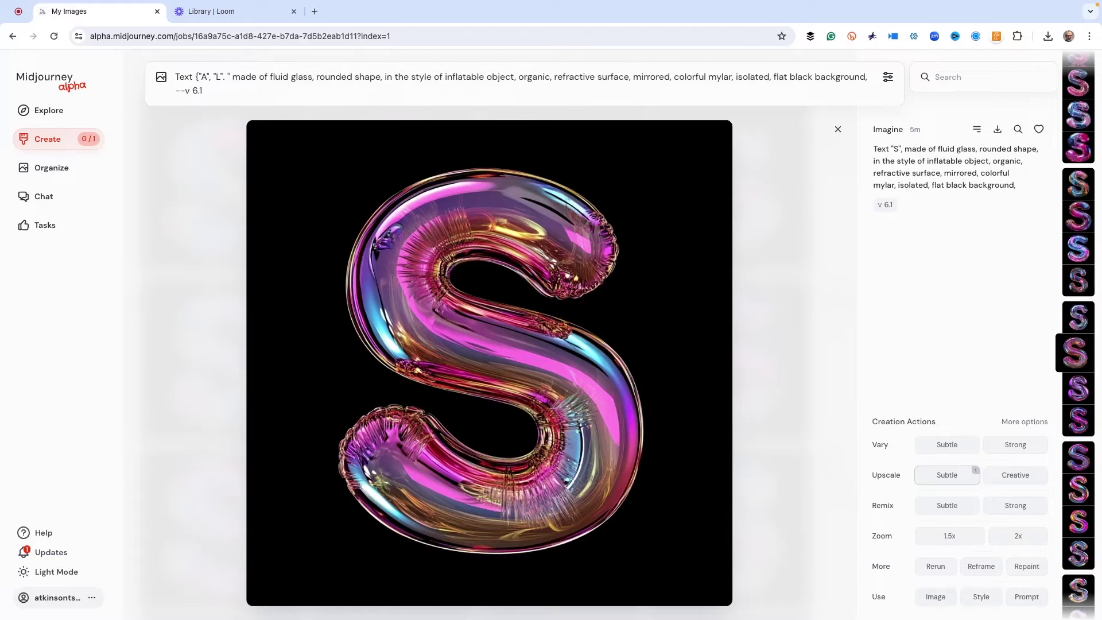
pyautogui.write('E"')
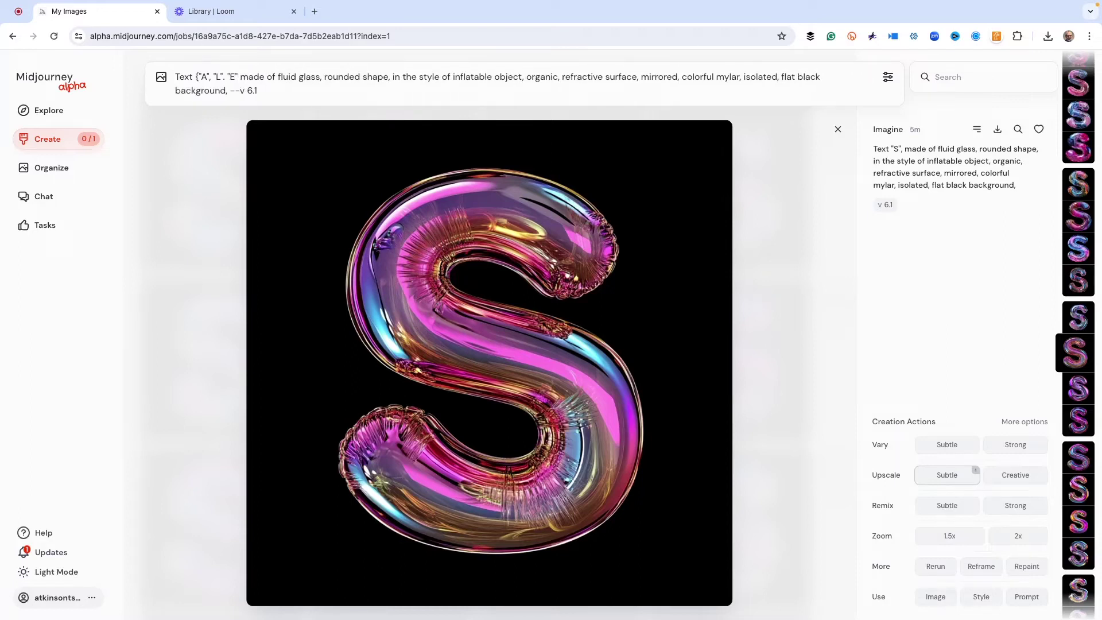
pyautogui.write('}')
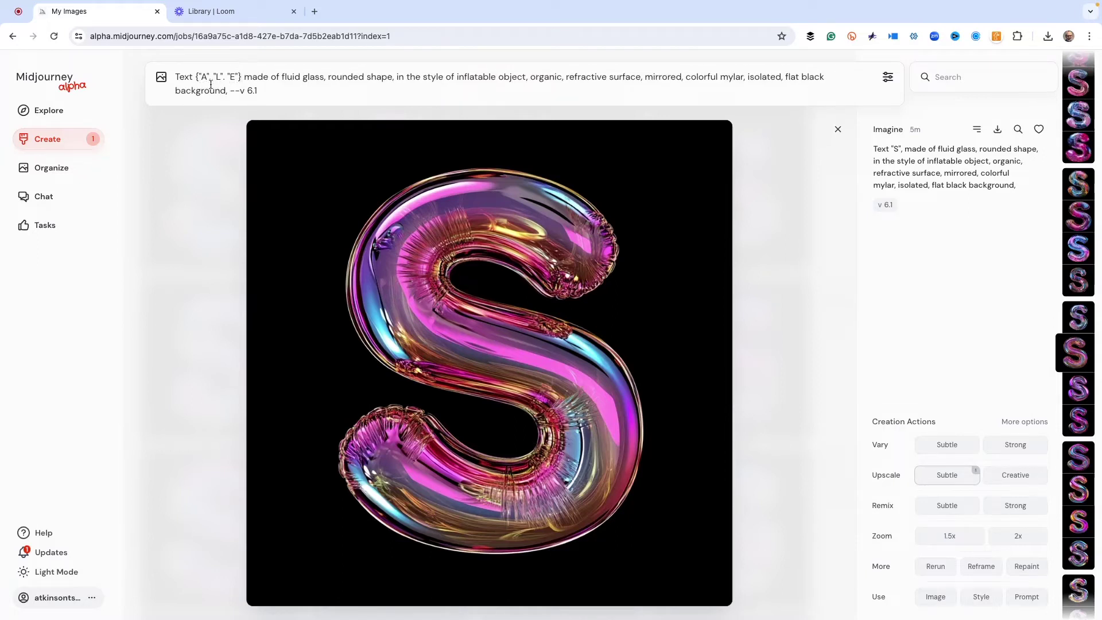
# - Remove the extra space between the L and E entries in the letter list
pyautogui.click(237, 82)
pyautogui.click(227, 82)
pyautogui.press('BackSpace')
pyautogui.click(279, 92)
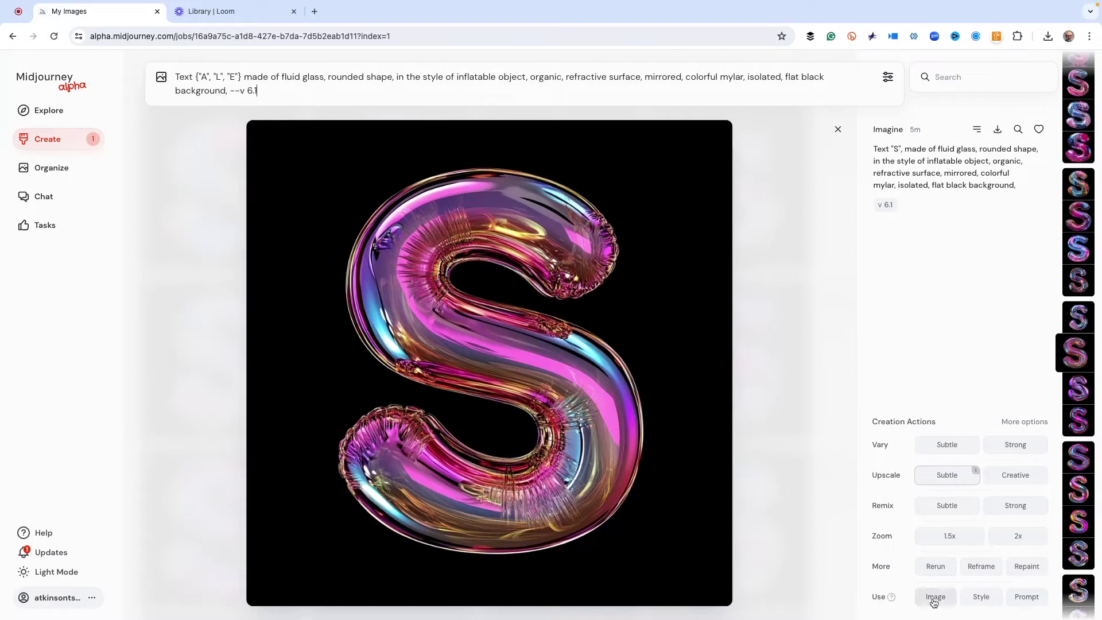
# - Attach the S image as the image reference, submit the A, L, E prompt, and return to the feed
pyautogui.click(931, 599)
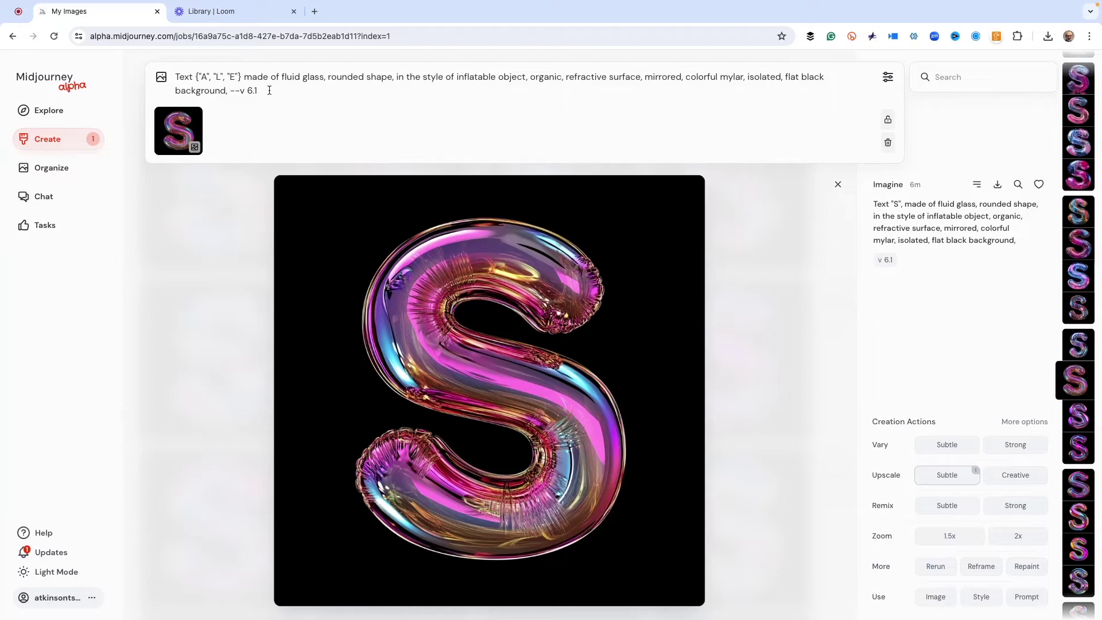
pyautogui.press('Return')
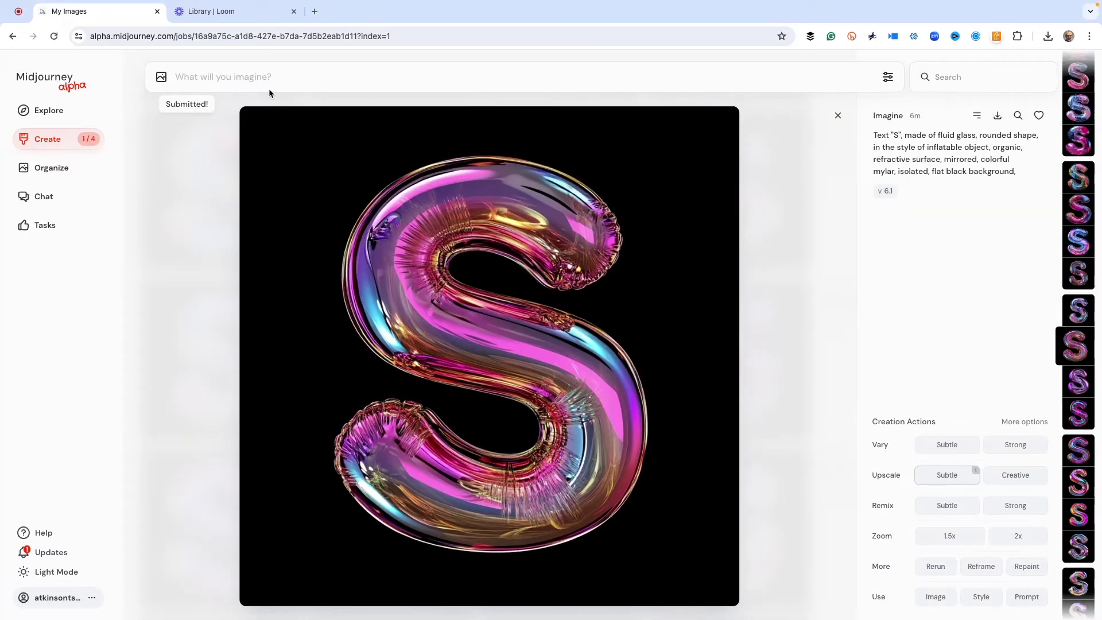
pyautogui.click(56, 143)
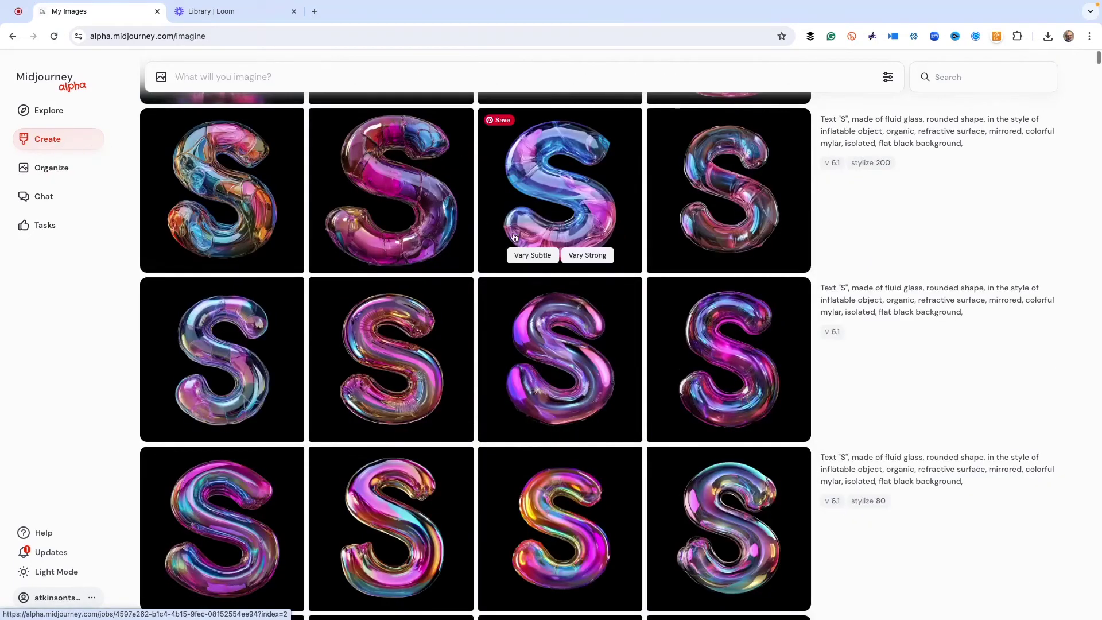
# - Scroll to the finished E, L and A grids and request strong variations of the fourth L
pyautogui.scroll(-3, 517, 236)
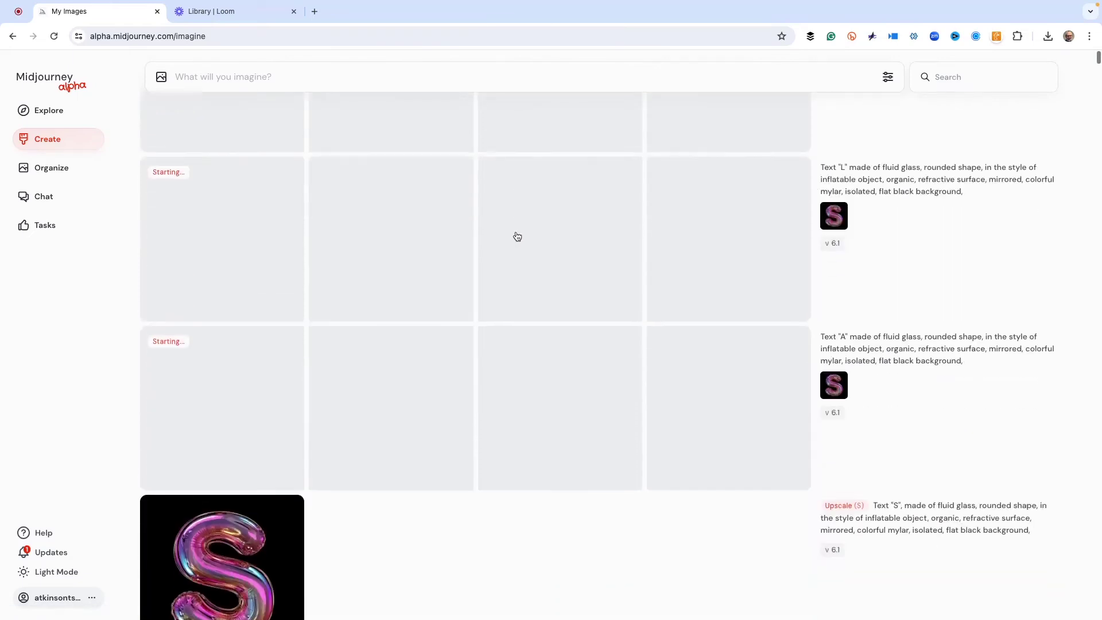
pyautogui.scroll(2, 516, 236)
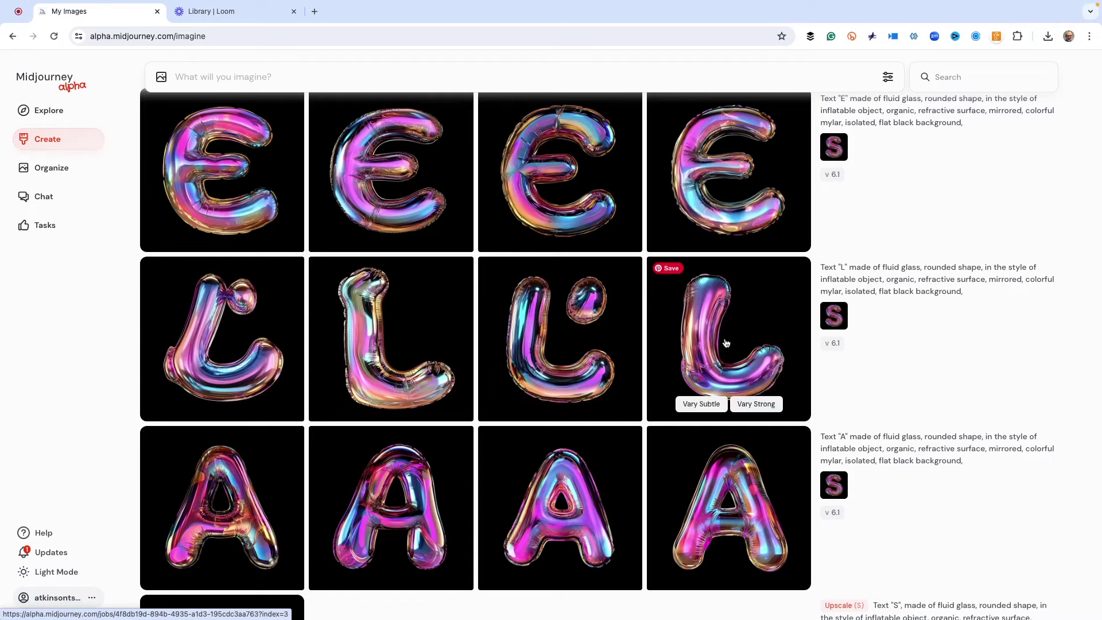
pyautogui.click(752, 404)
# - Queue a second Vary Strong set for the fourth L, then view the second L variation
pyautogui.click(753, 405)
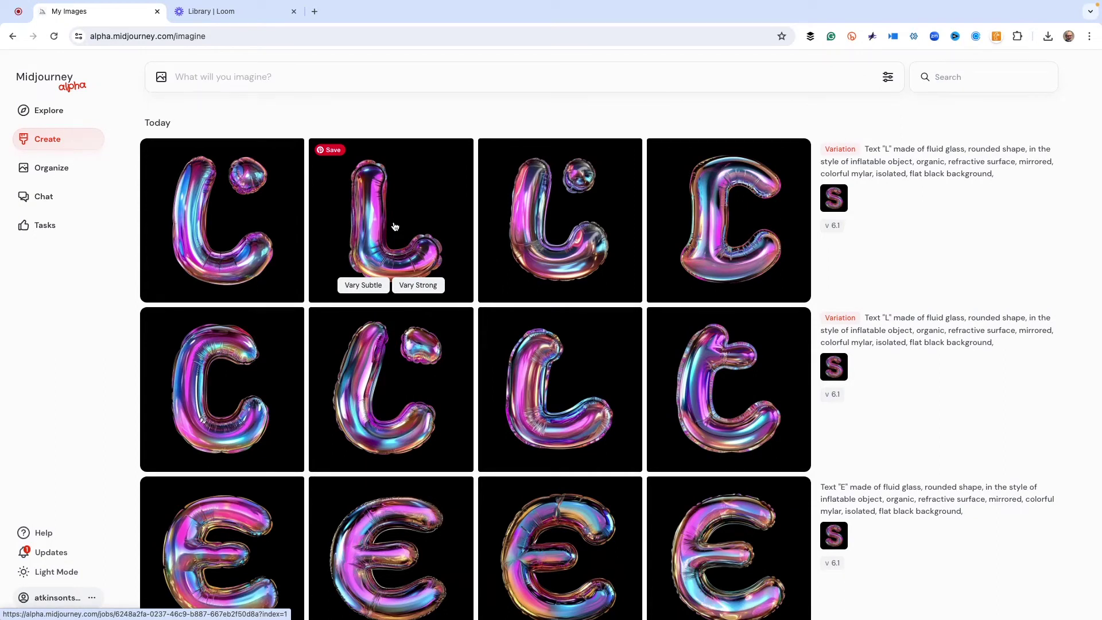
pyautogui.click(395, 226)
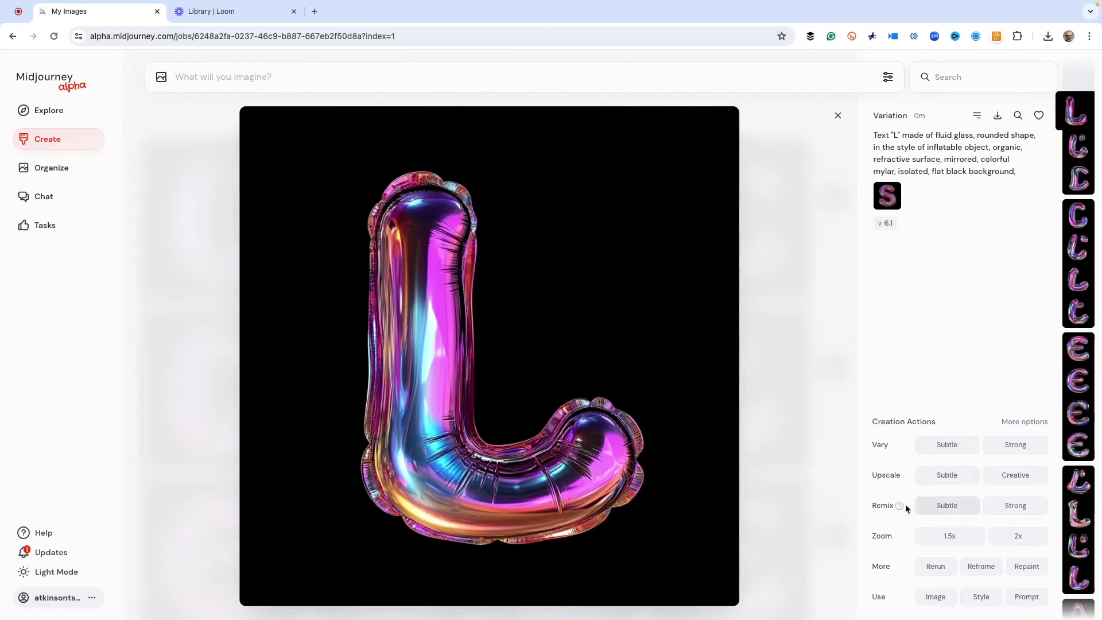
# - Queue a Subtle upscale of the second L variation and return to the feed
pyautogui.click(947, 474)
pyautogui.click(774, 268)
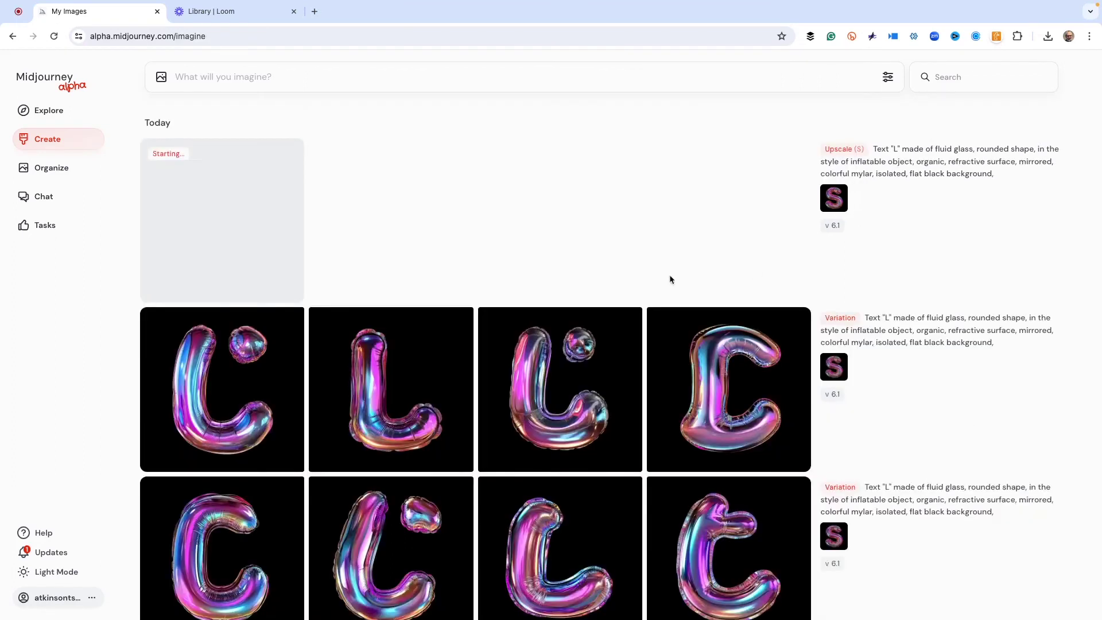
pyautogui.scroll(-10, 484, 281)
pyautogui.scroll(2, 482, 287)
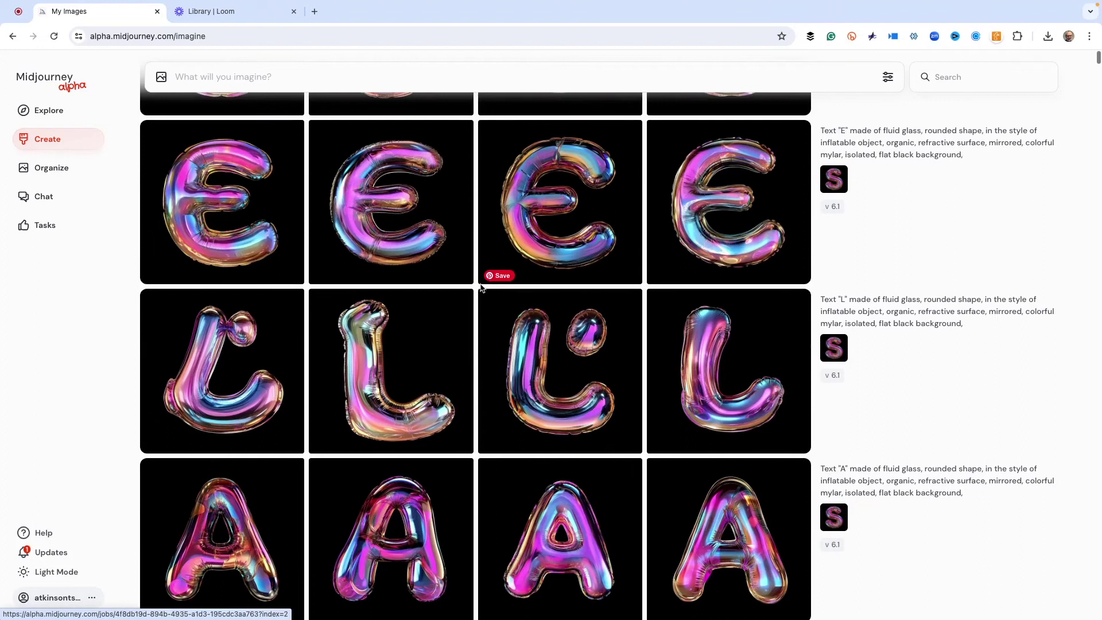
# - Open the second E image and queue a Subtle upscale of it
pyautogui.click(384, 241)
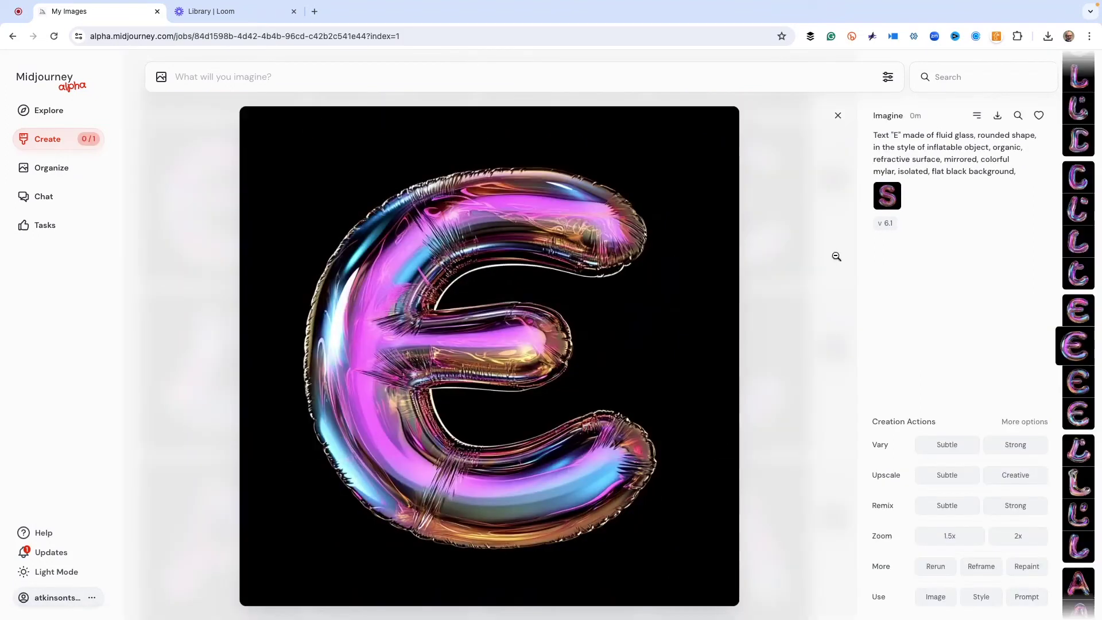
pyautogui.click(939, 477)
pyautogui.click(752, 248)
pyautogui.scroll(-5, 533, 256)
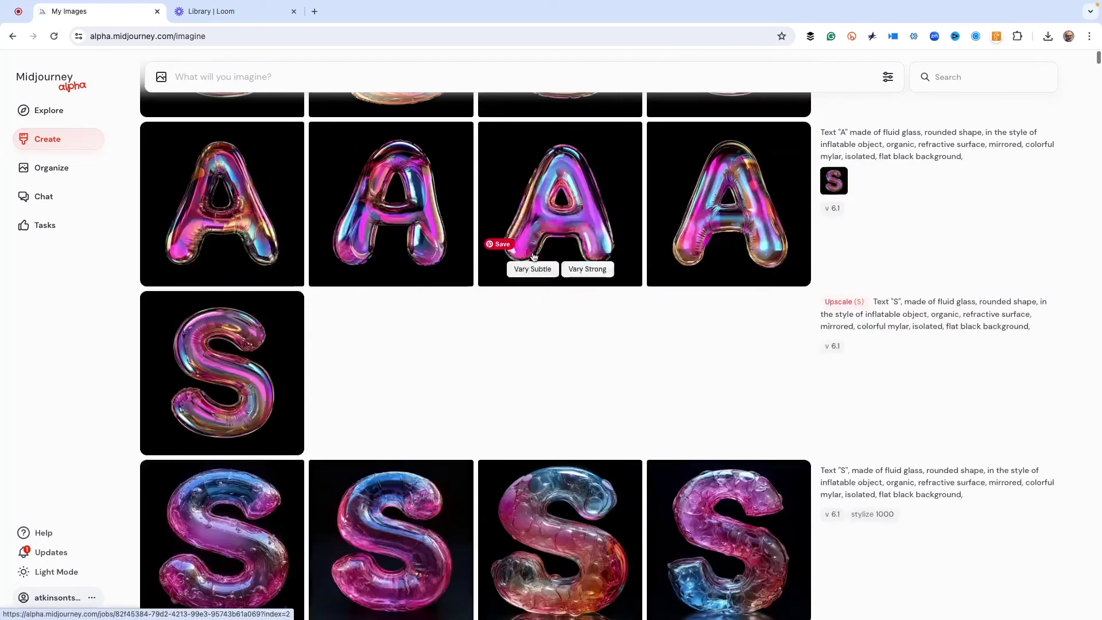
# - Open the third A image and queue a Subtle upscale of it
pyautogui.click(589, 210)
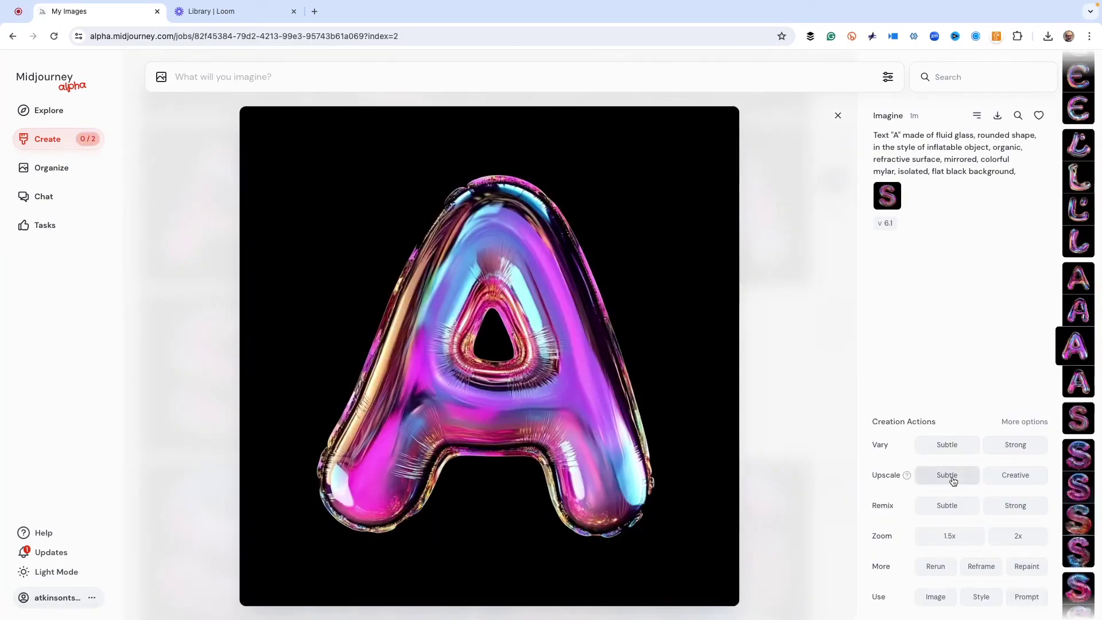
pyautogui.click(947, 477)
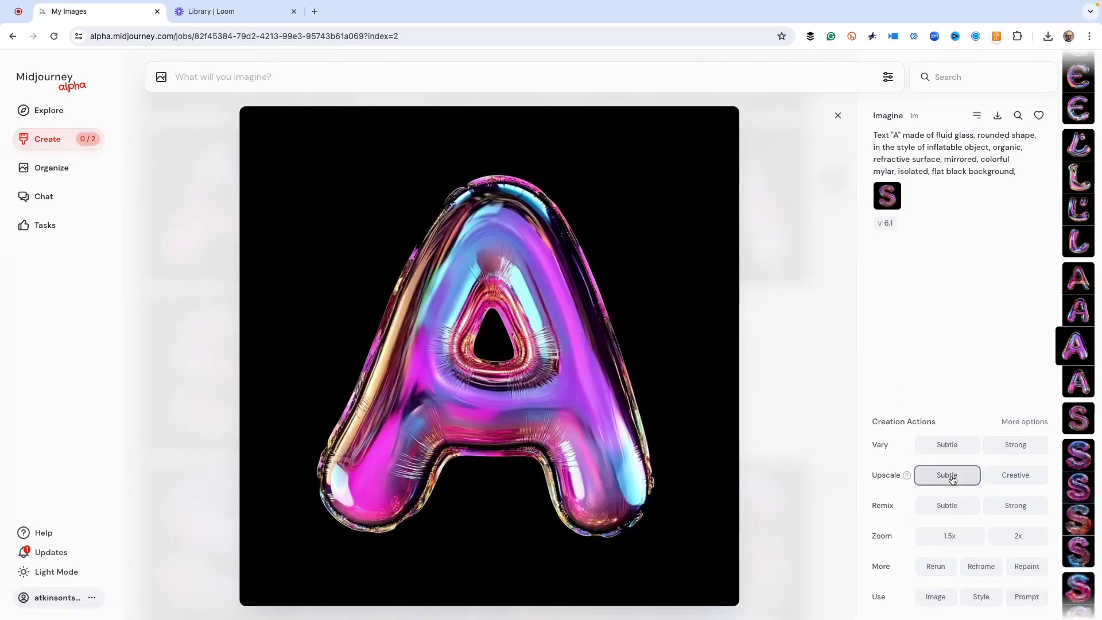
pyautogui.click(789, 342)
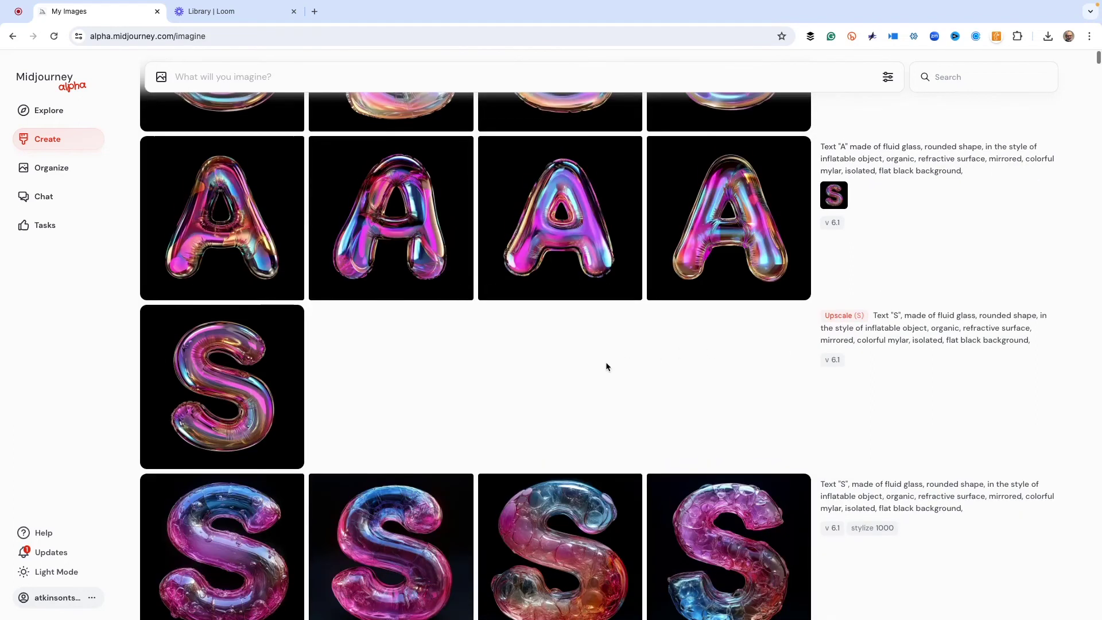
pyautogui.scroll(10, 370, 378)
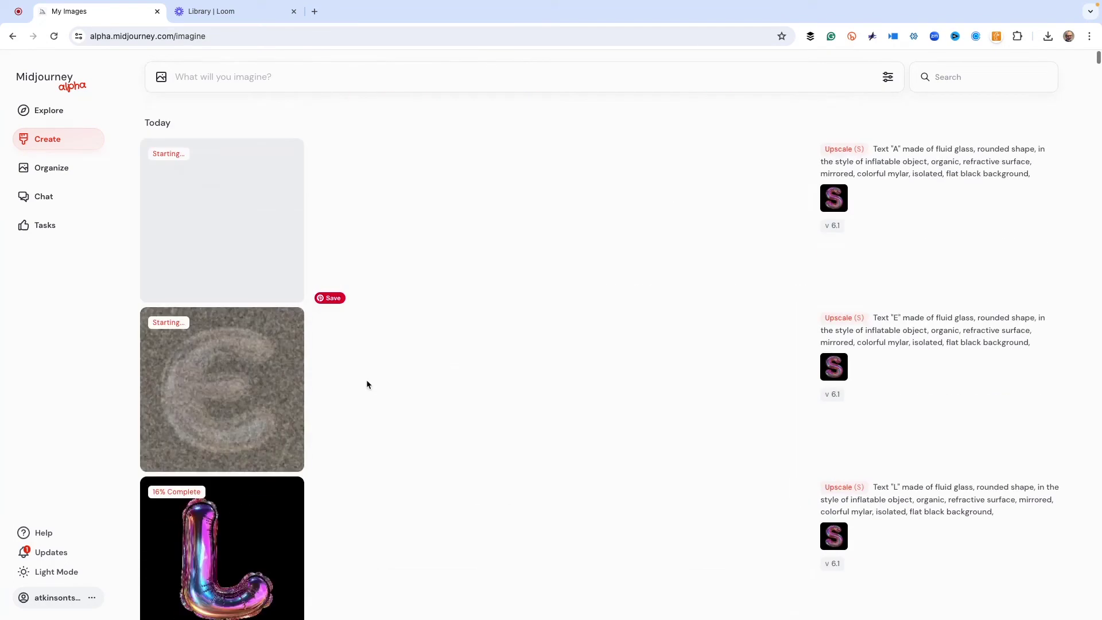